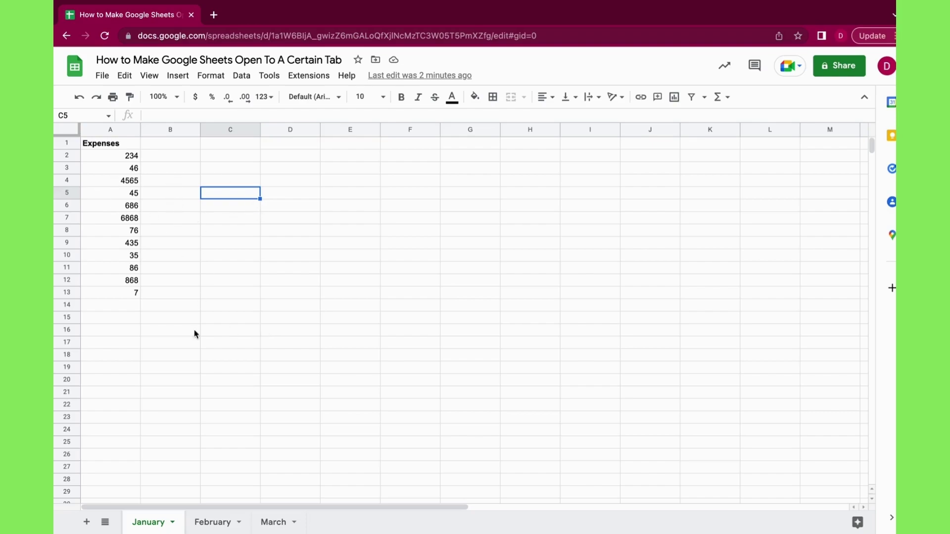
Check January cells C24 and C10, then glance at the February and March sheets.
click(202, 433)
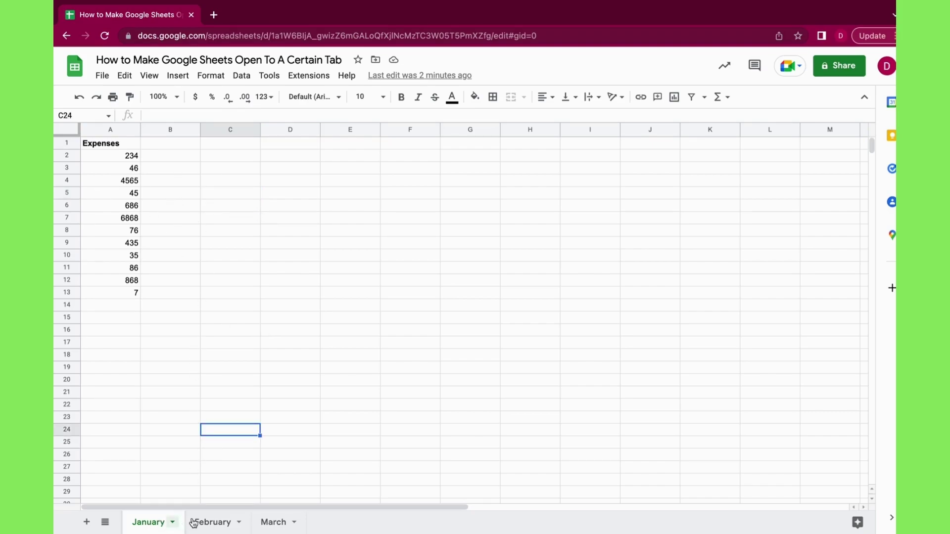
click(213, 254)
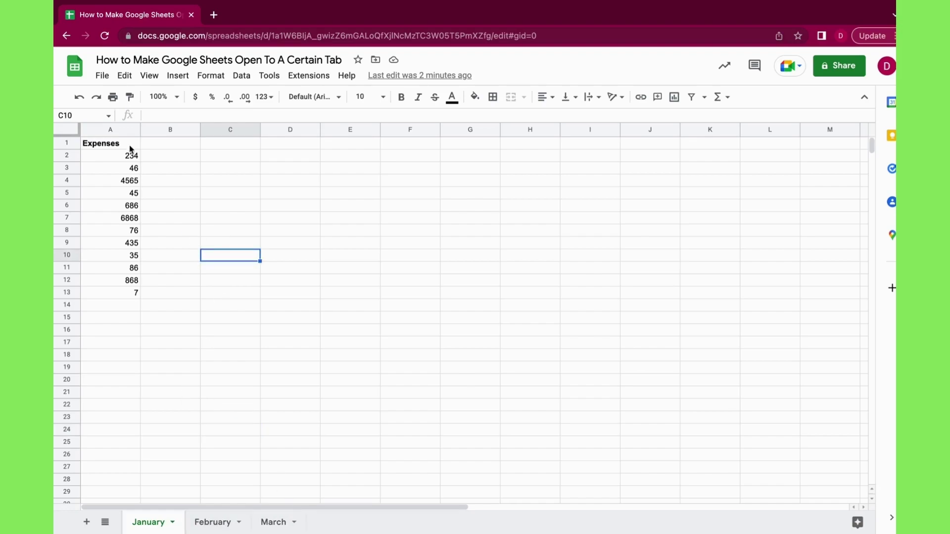
click(217, 523)
click(273, 522)
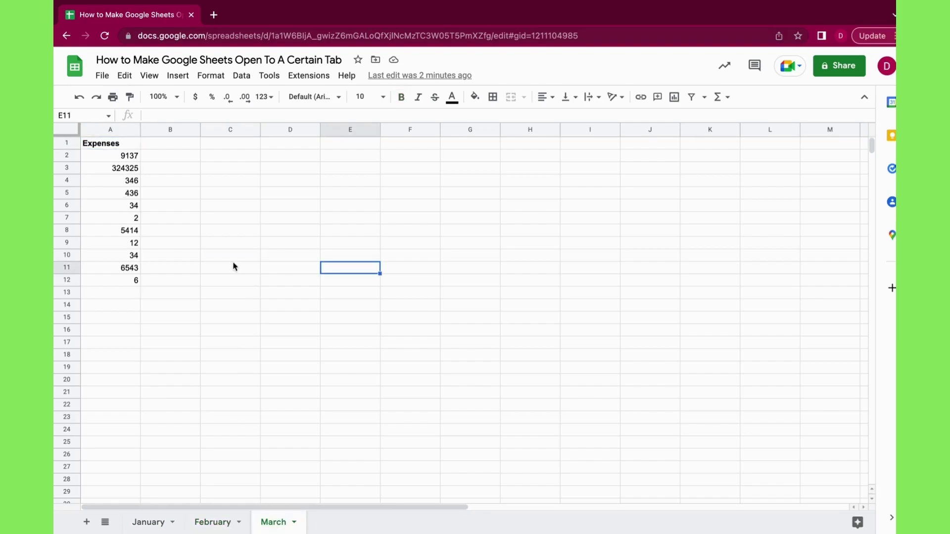
Go back to January, then settle on the March sheet with cell C12 selected.
click(152, 521)
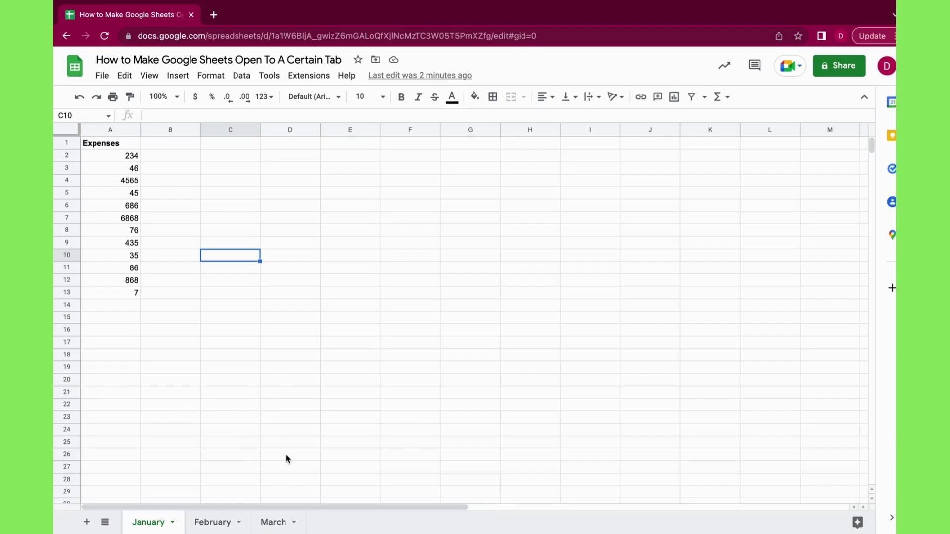
click(272, 521)
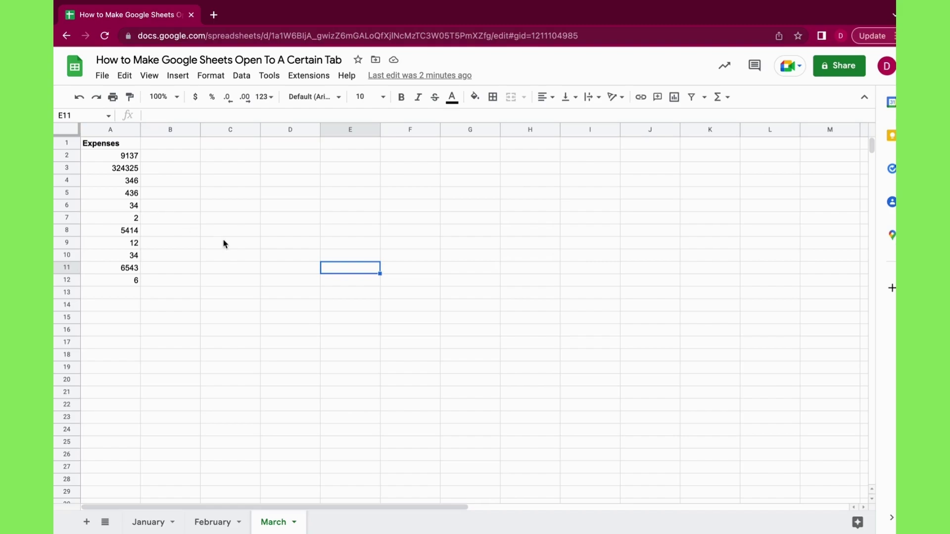
click(136, 296)
click(203, 281)
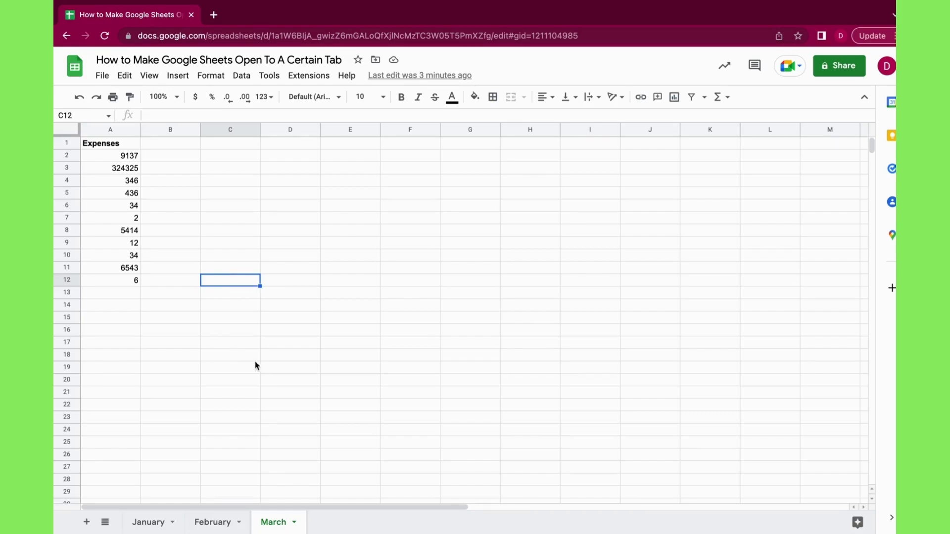
Drag the March tab ahead of January so the tabs read March, January, February.
click(230, 353)
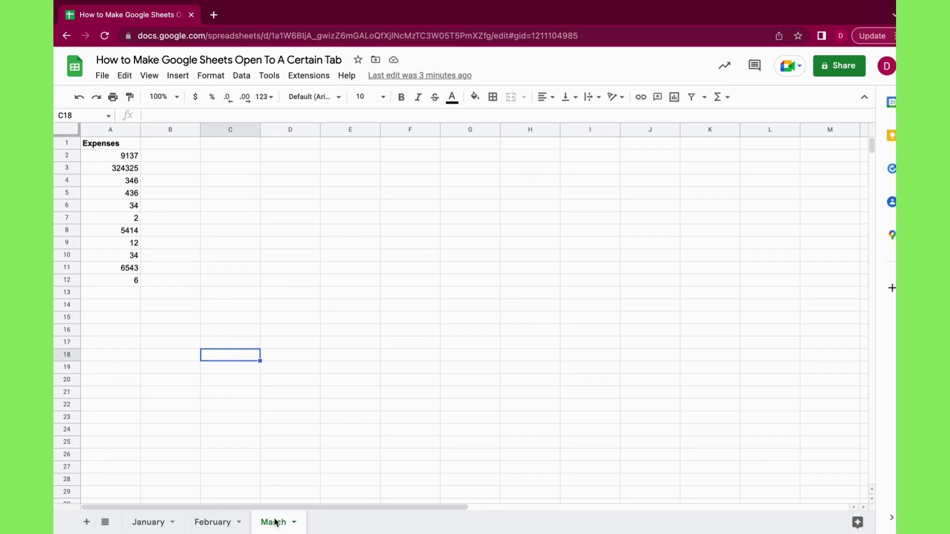
drag(275, 519, 143, 522)
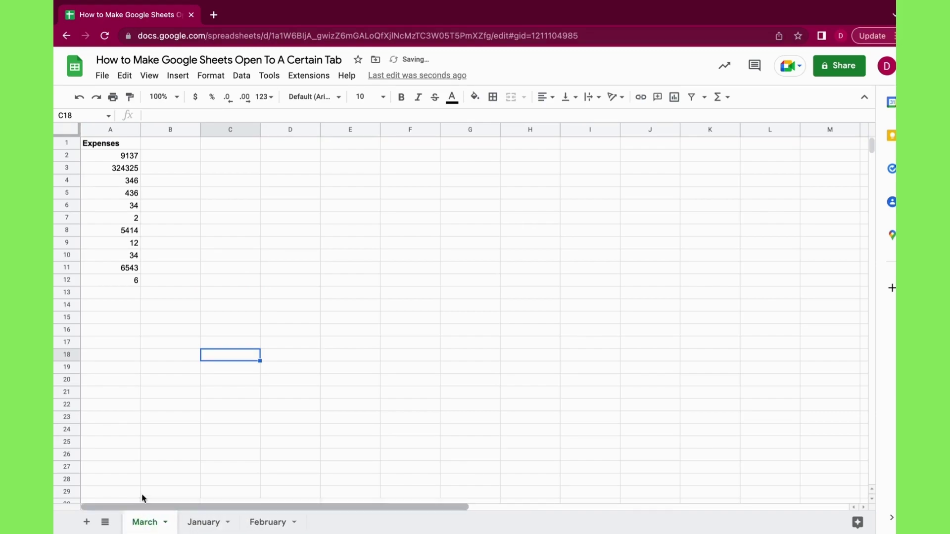
click(219, 263)
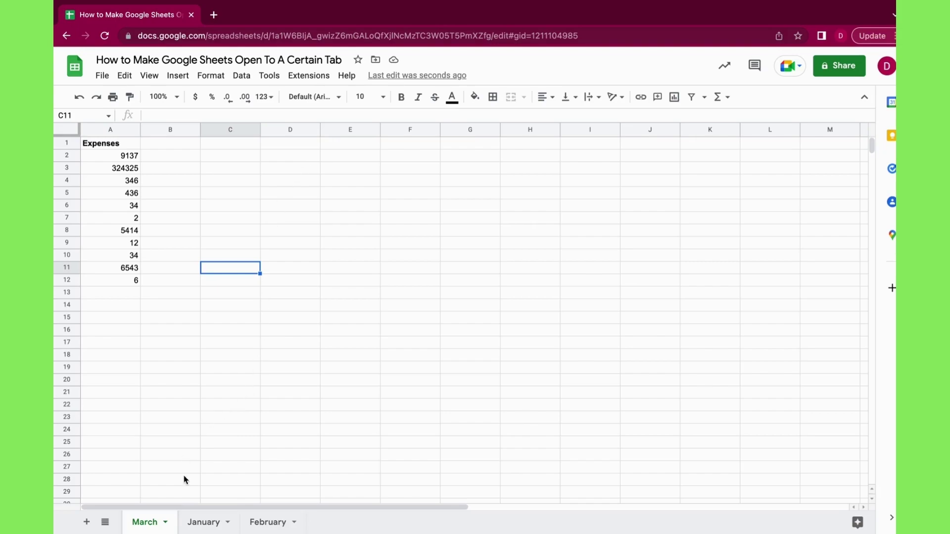
click(194, 525)
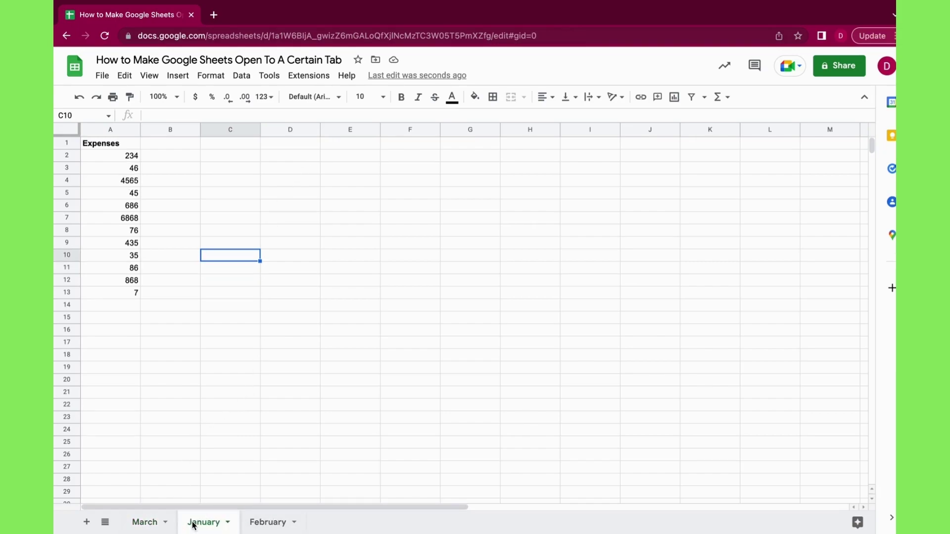
click(267, 525)
click(152, 524)
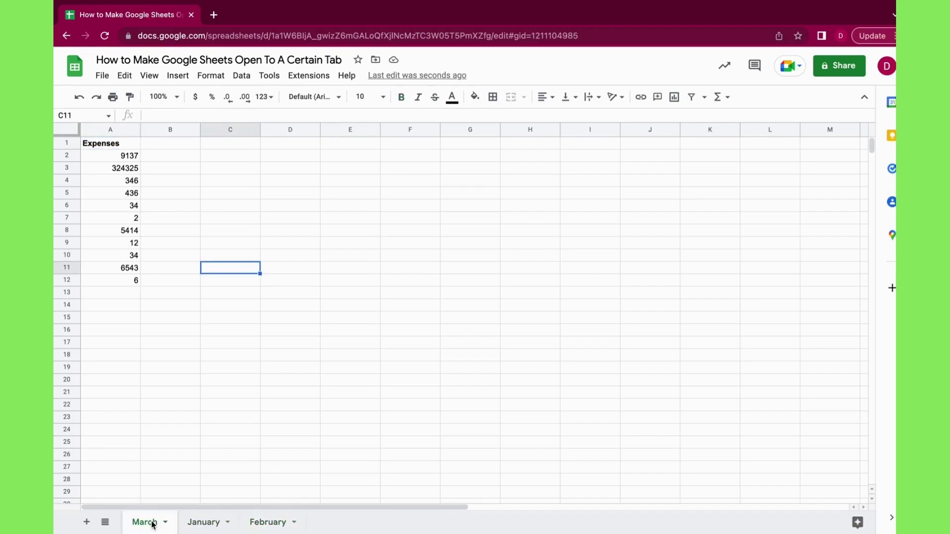
click(554, 37)
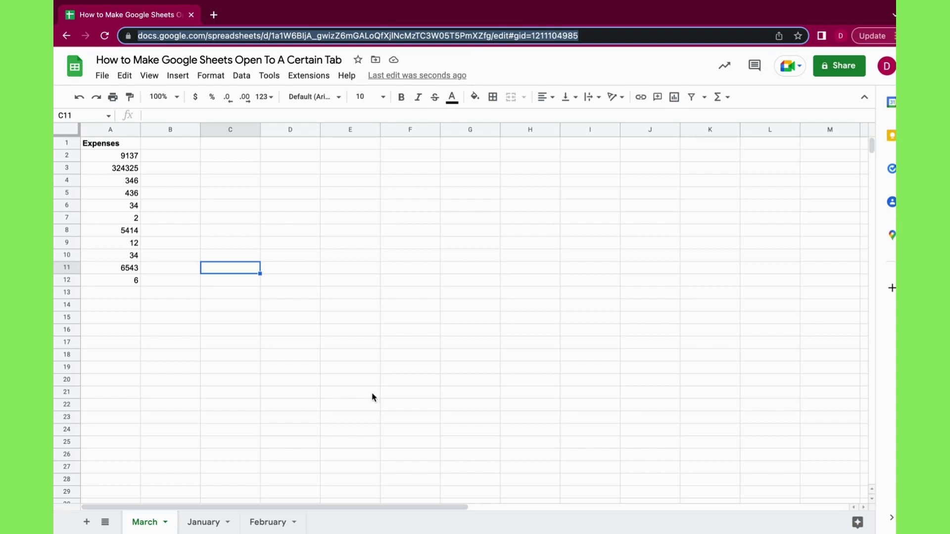
click(204, 525)
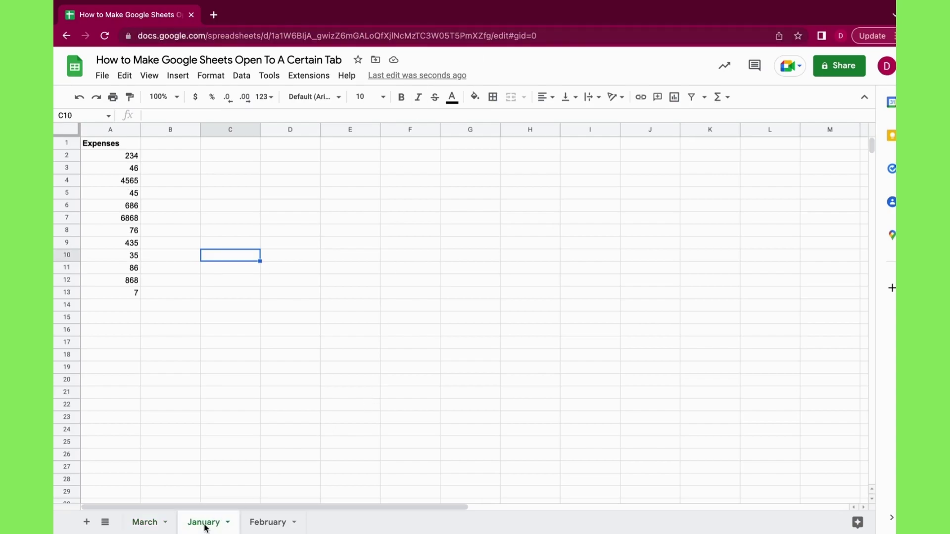
click(267, 524)
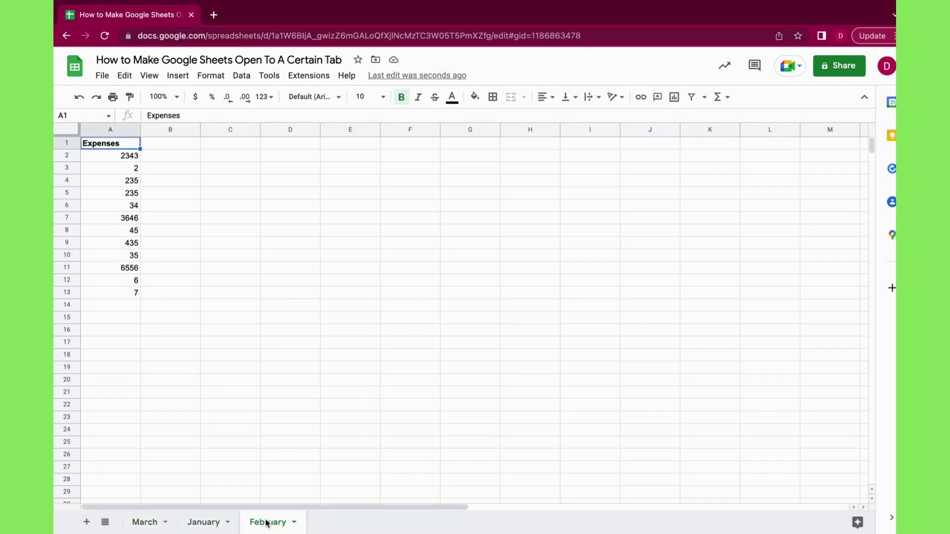
click(146, 524)
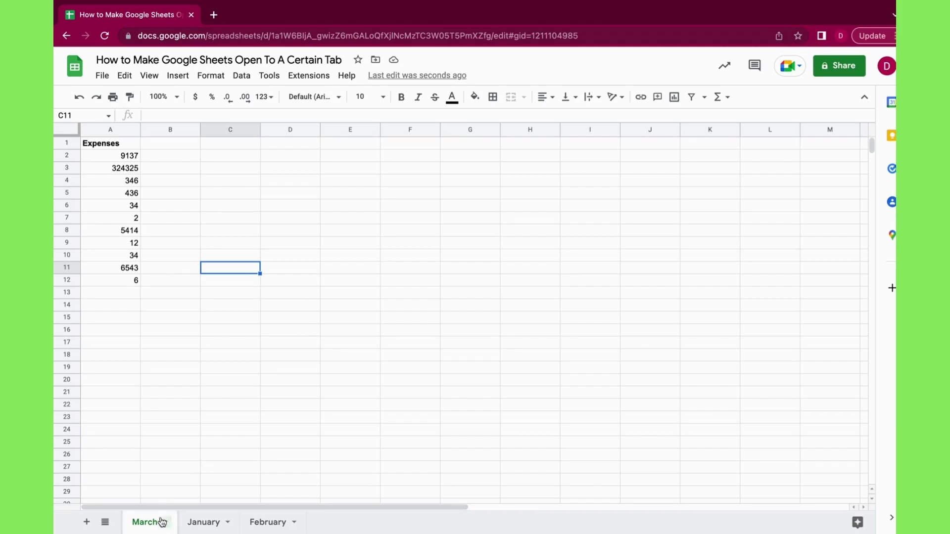
Move the March tab back after February and select the March sheet's URL.
drag(149, 520, 291, 515)
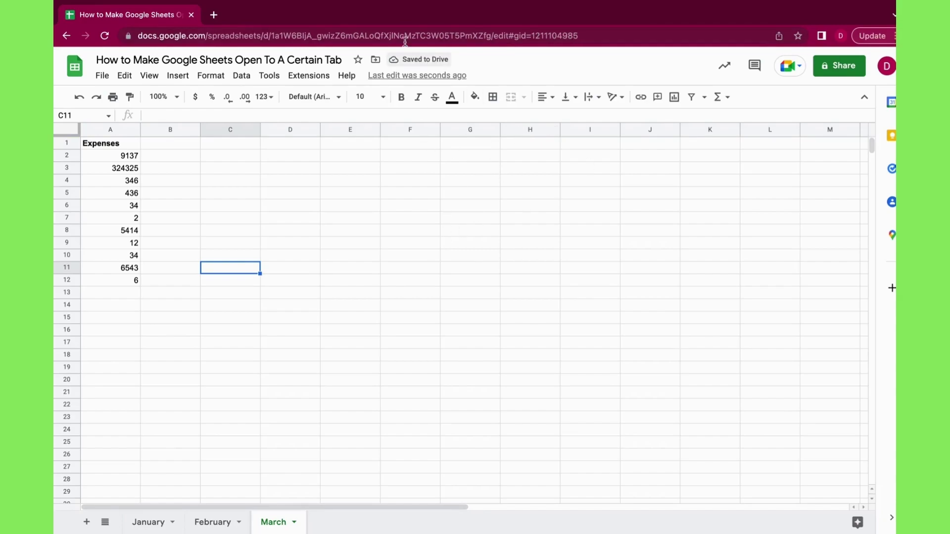
click(373, 38)
key(super+c)
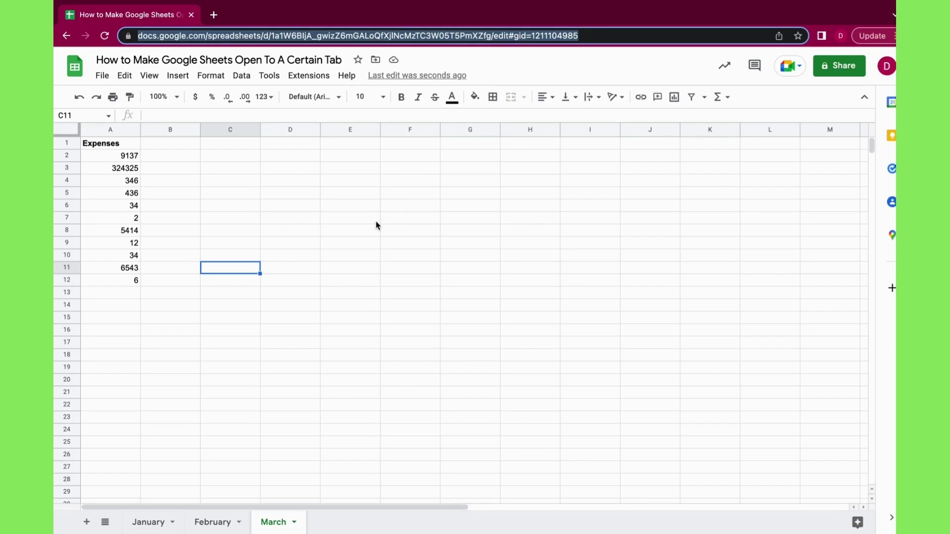
Paste the copied March sheet URL into a new browser tab and load it.
click(214, 16)
key(super+v)
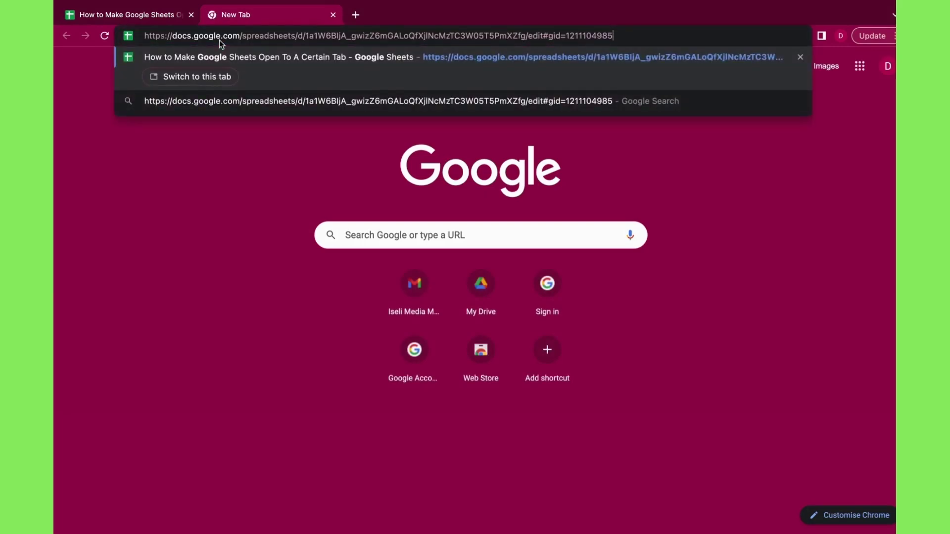
key(Return)
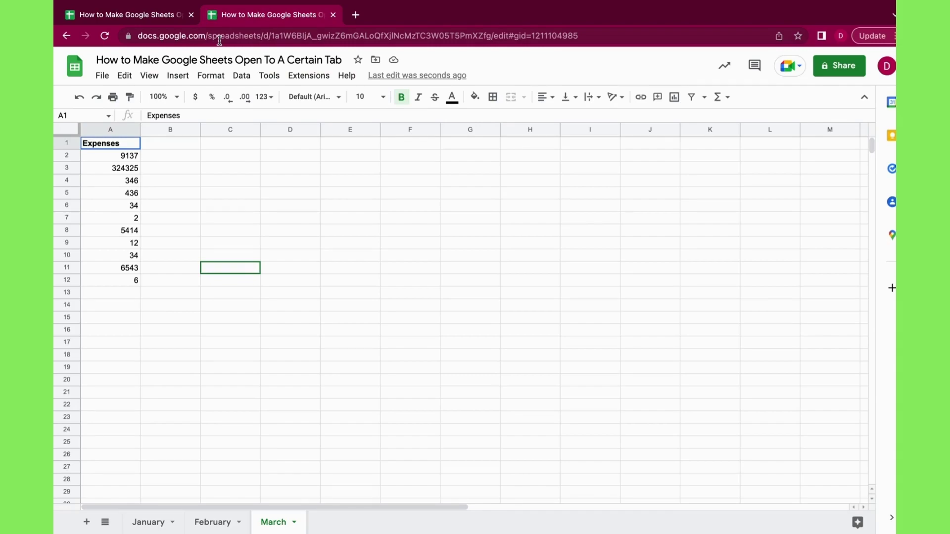
Switch to the February sheet and copy its web address from the address bar.
click(264, 221)
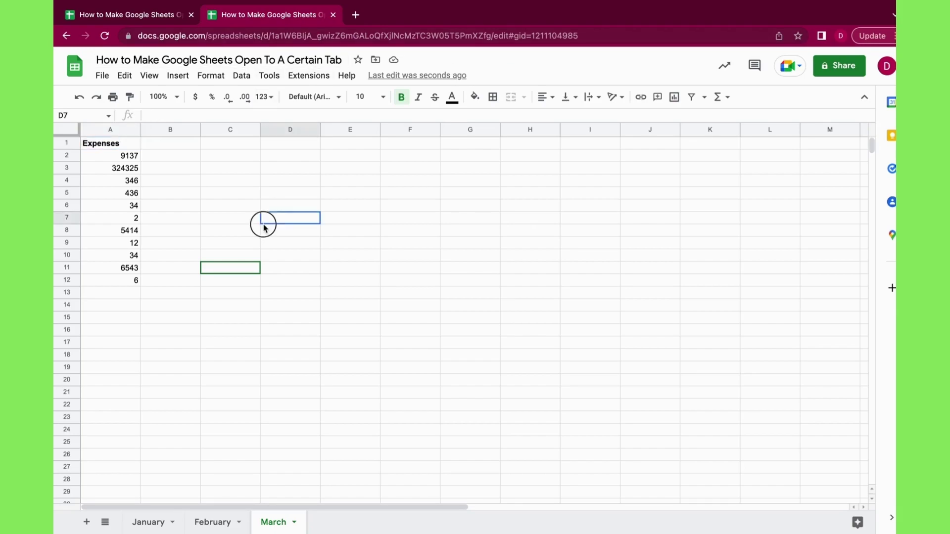
click(208, 523)
click(289, 38)
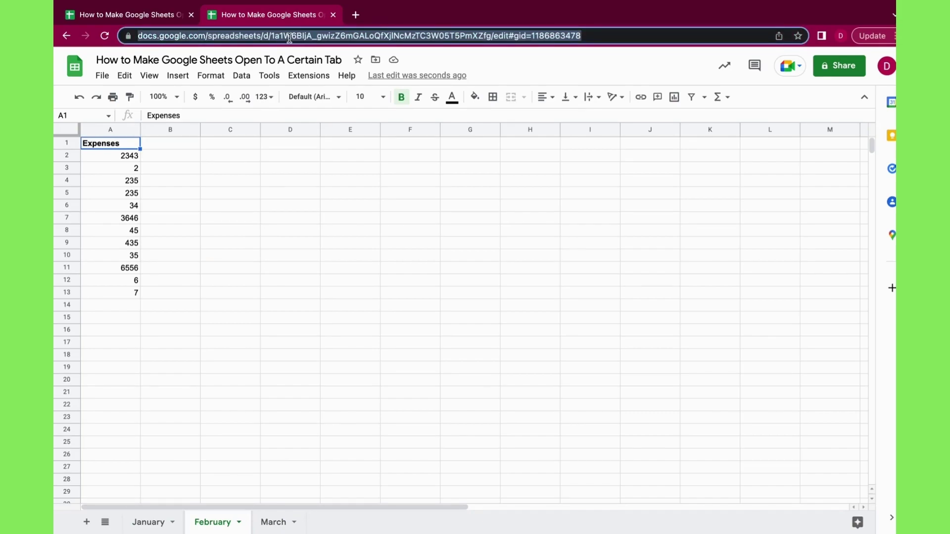
click(293, 204)
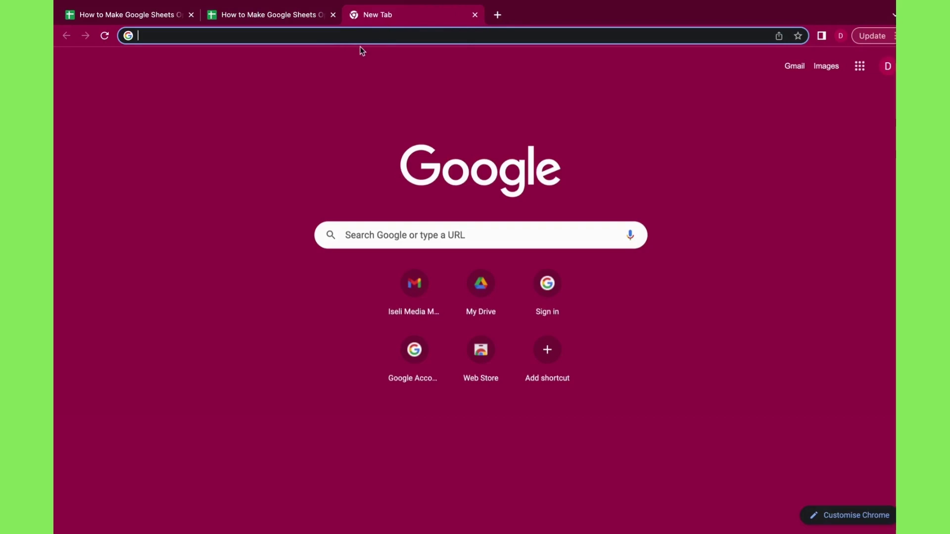
Load the copied February sheet URL in the new browser tab.
click(320, 35)
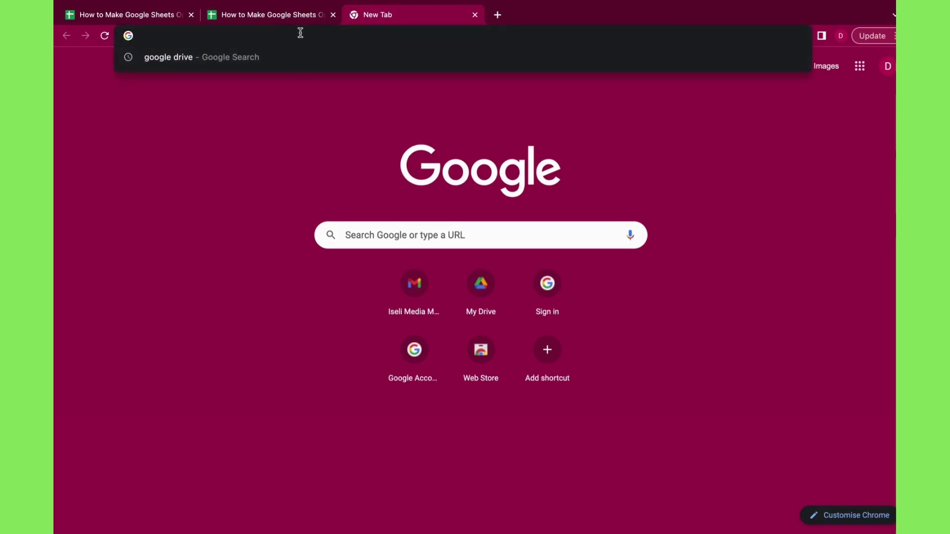
key(ctrl+v)
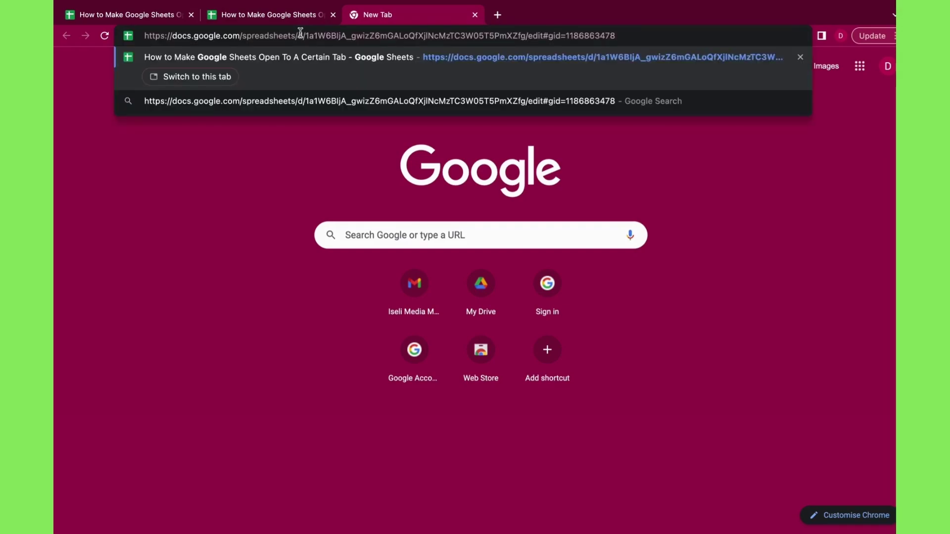
key(Return)
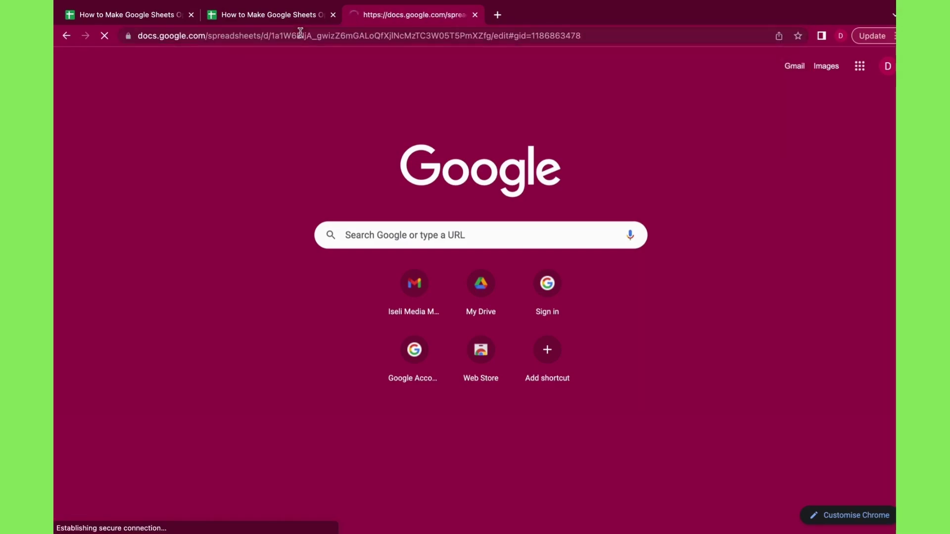
click(349, 355)
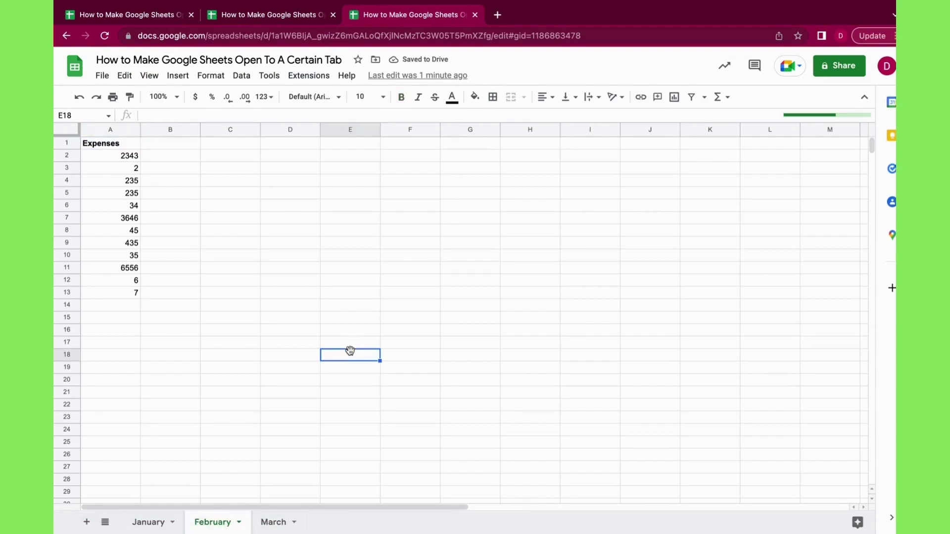